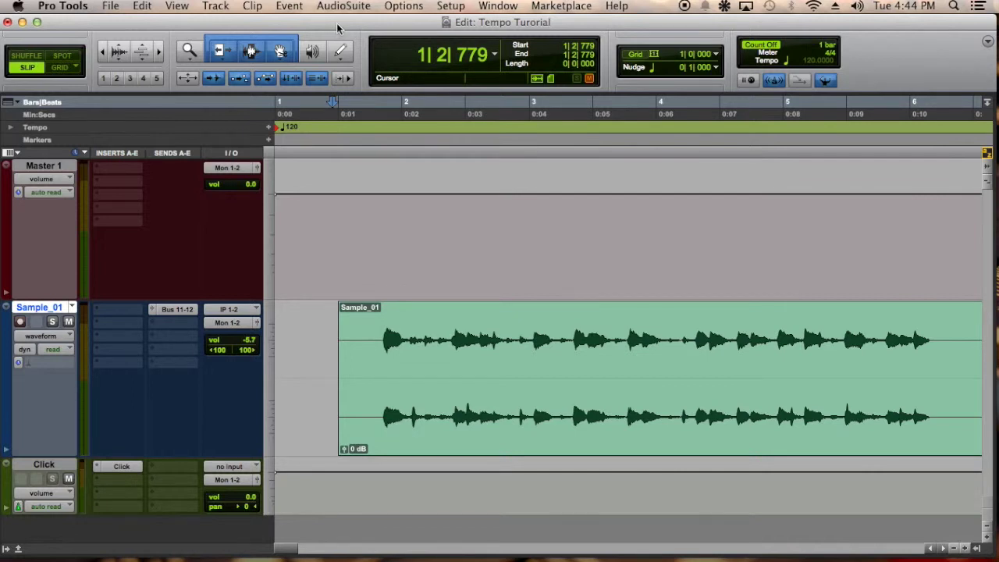
Step: Audition the sample, then toggle Tab to Transients off and back on
{"action": "key", "text": "space"}
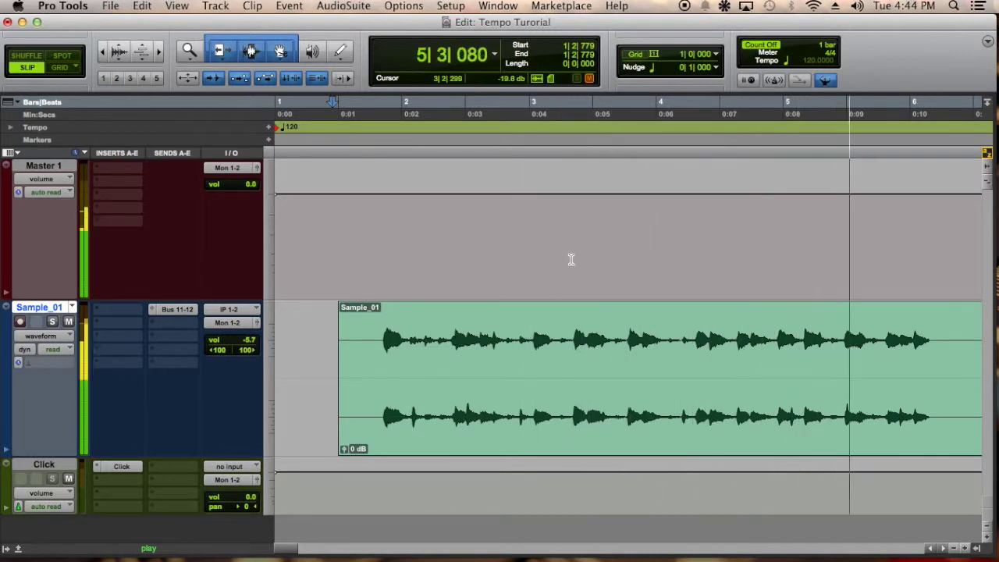
{"action": "key", "text": "space"}
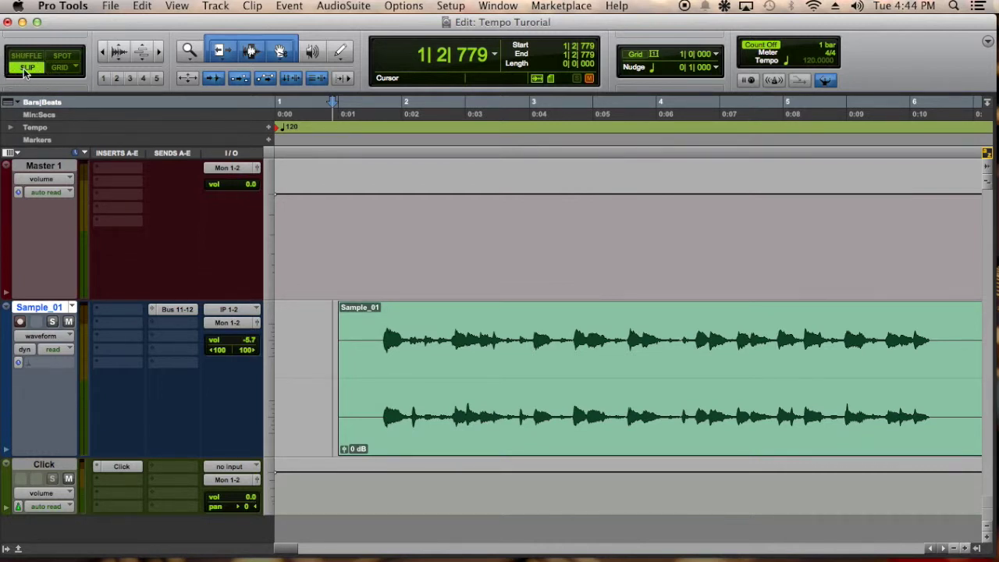
{"action": "left_click", "coordinate": [215, 81]}
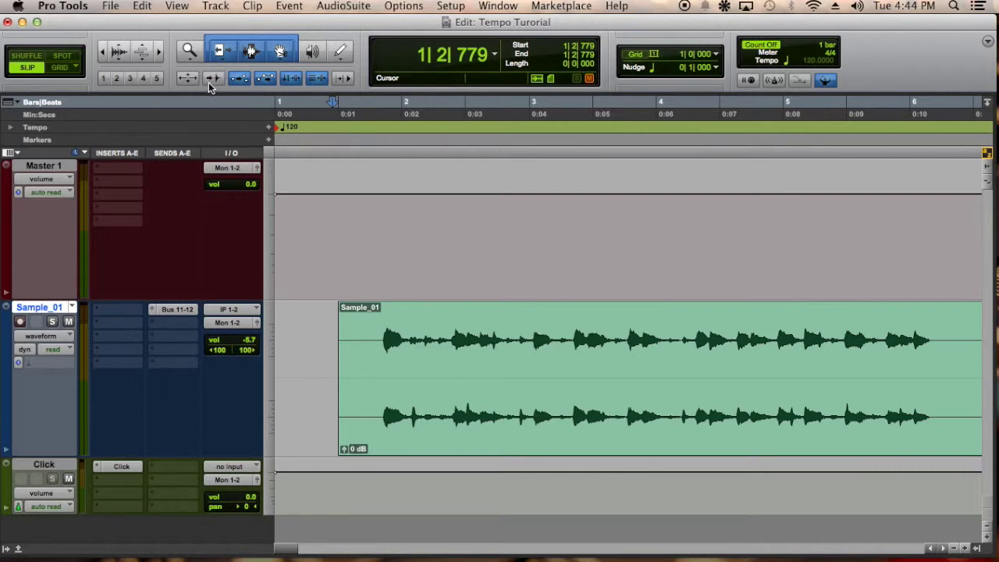
{"action": "left_click", "coordinate": [211, 81]}
Step: Step the edit point from the first hit at 1|4|411 through successive transients into bar 3
{"action": "left_click", "coordinate": [357, 370]}
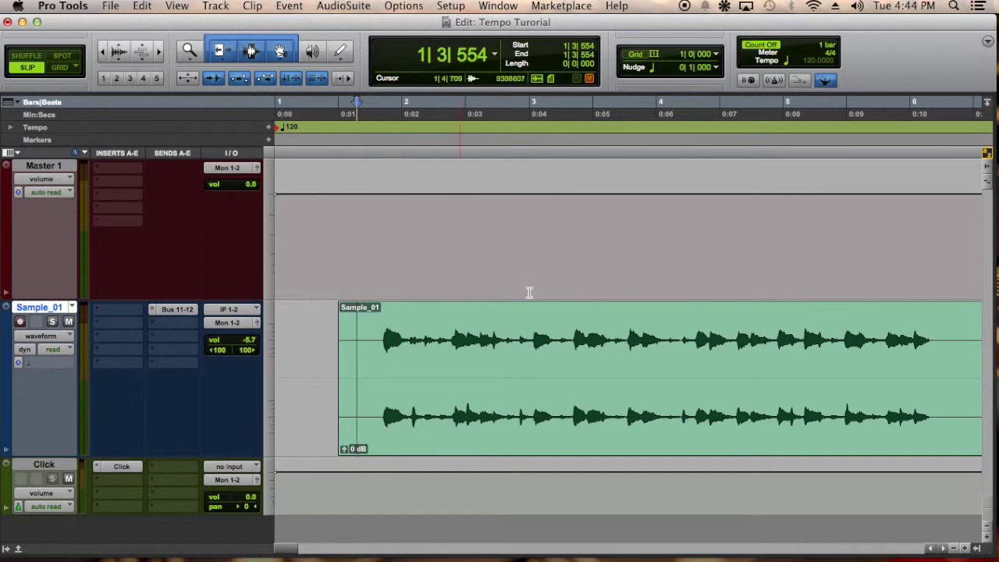
{"action": "key", "text": "Tab"}
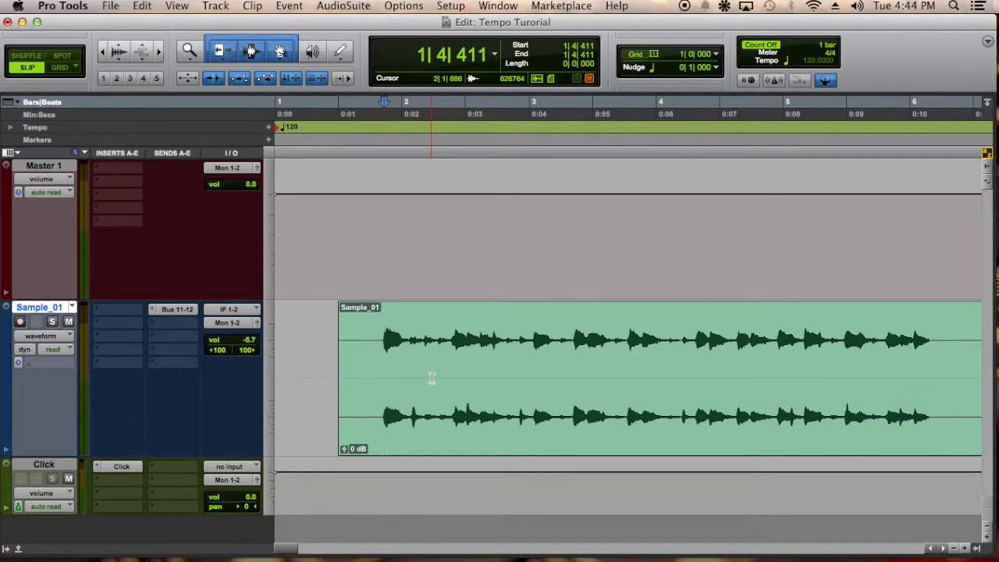
{"action": "key", "text": "Tab"}
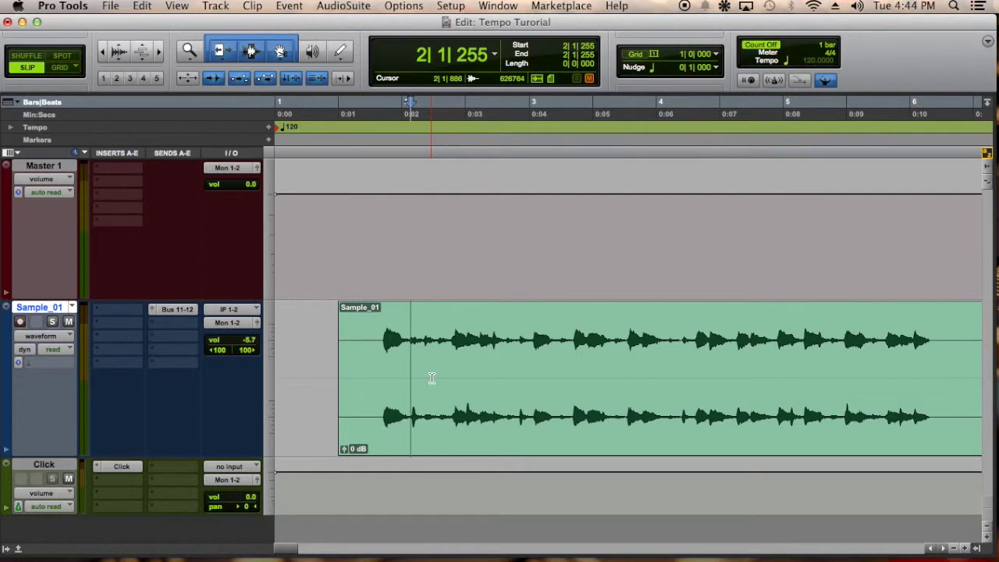
{"action": "key", "text": "Tab"}
{"action": "key", "text": "Tab"}
{"action": "key", "text": "Tab"}
{"action": "key", "text": "Tab"}
{"action": "key", "text": "Tab"}
{"action": "key", "text": "Tab"}
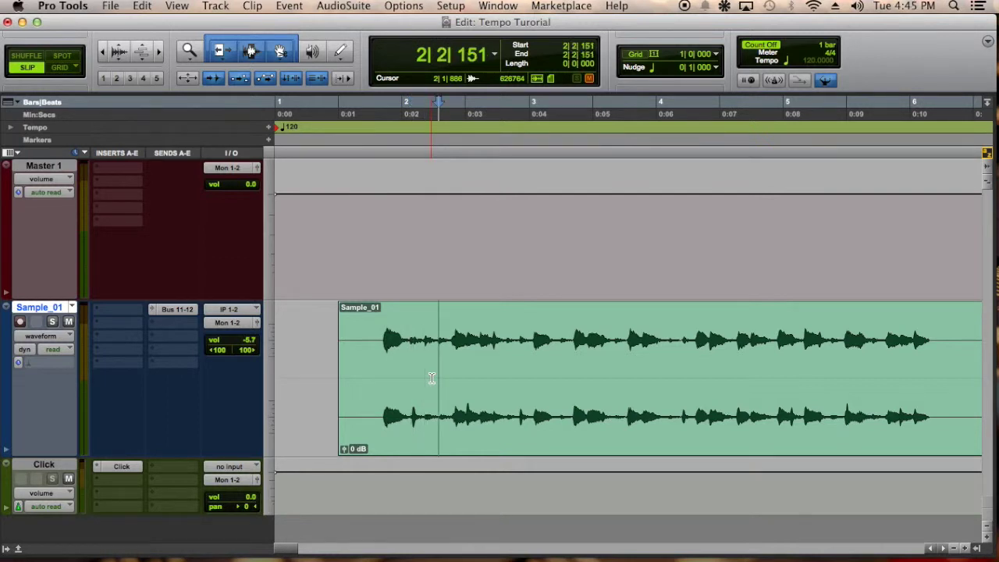
{"action": "key", "text": "Tab"}
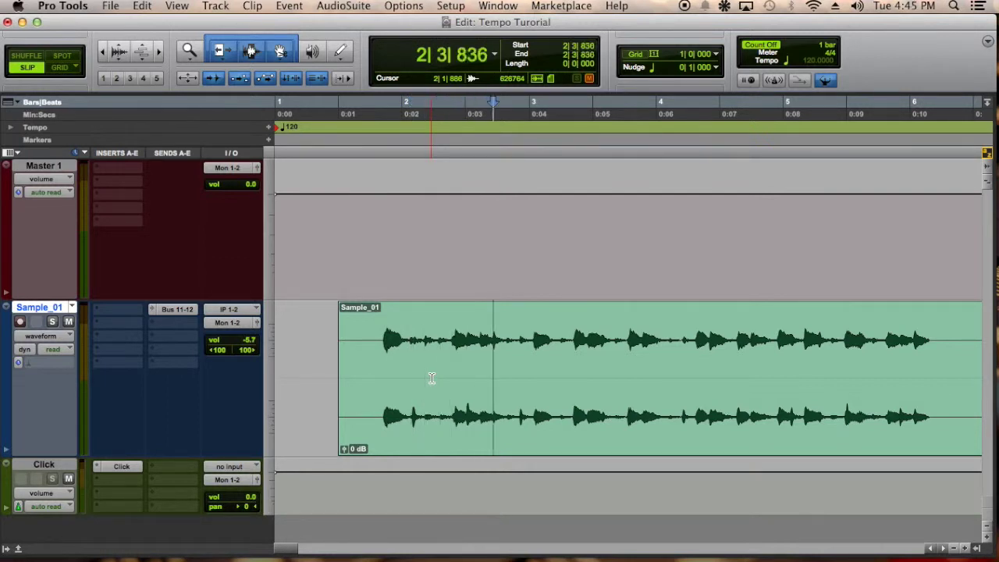
{"action": "key", "text": "Tab"}
{"action": "key", "text": "Tab"}
{"action": "key", "text": "Tab"}
{"action": "key", "text": "Tab"}
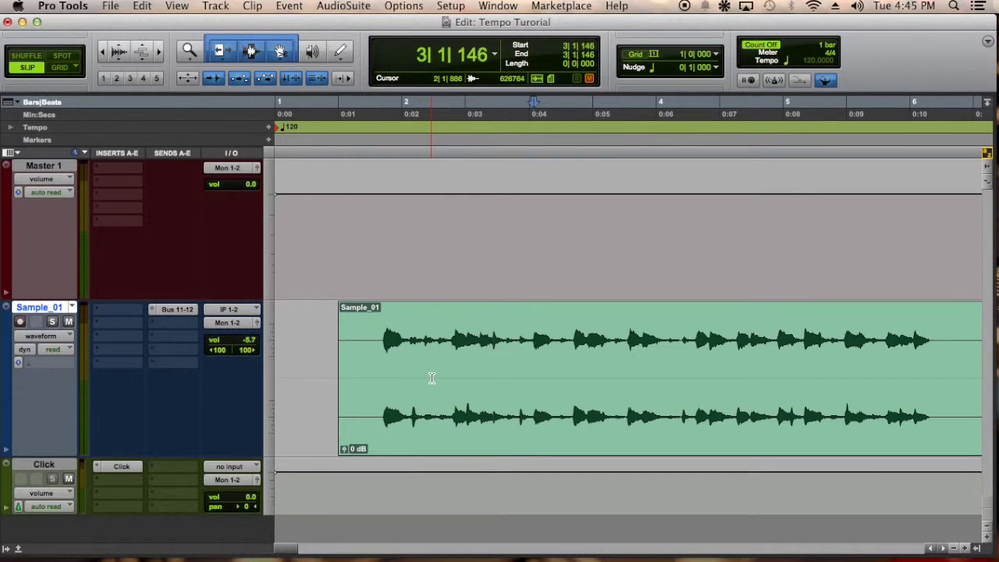
Step: Trim Sample_01's start to its first transient and drag the clip to 1|1|000
{"action": "left_click", "coordinate": [372, 362]}
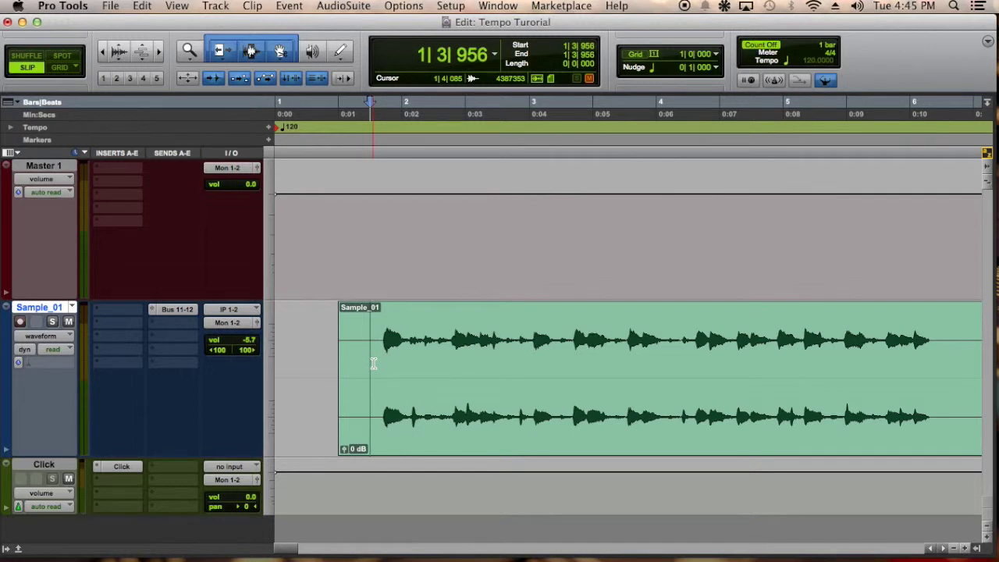
{"action": "key", "text": "Tab"}
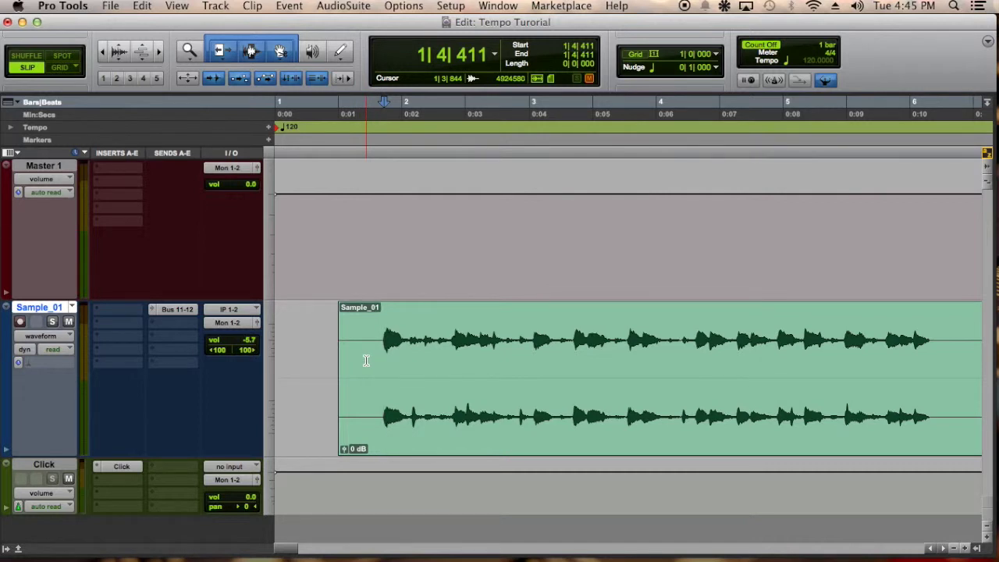
{"action": "key", "text": "a"}
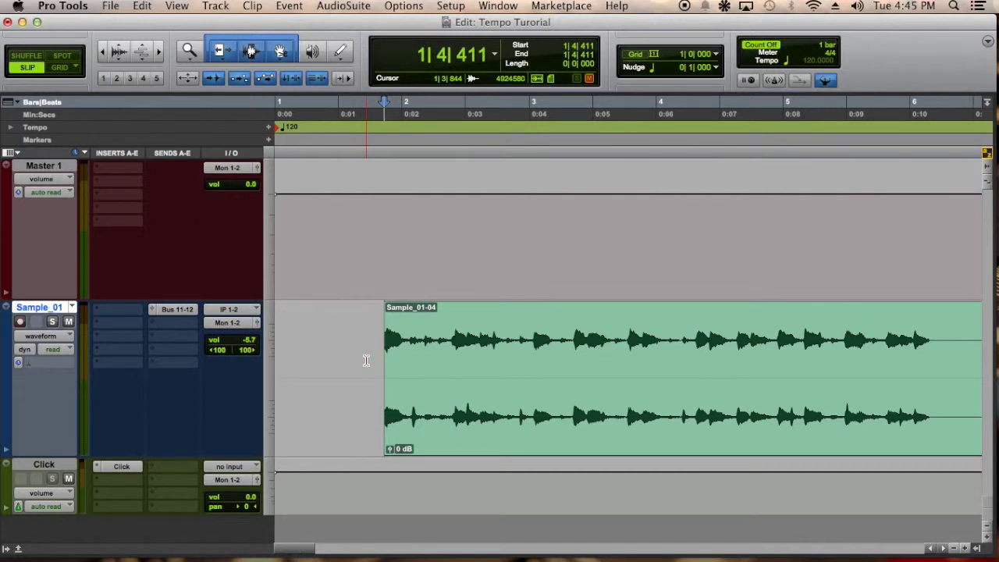
{"action": "left_click_drag", "start_coordinate": [528, 412], "coordinate": [363, 427]}
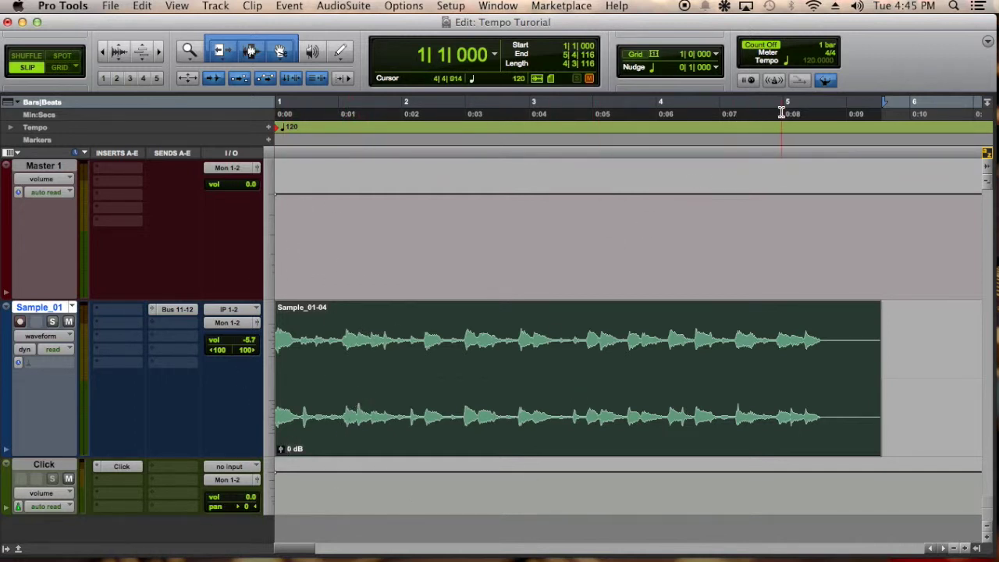
Step: Turn off the Conductor Track and tap a manual tempo of 140 BPM during playback
{"action": "left_click", "coordinate": [827, 82]}
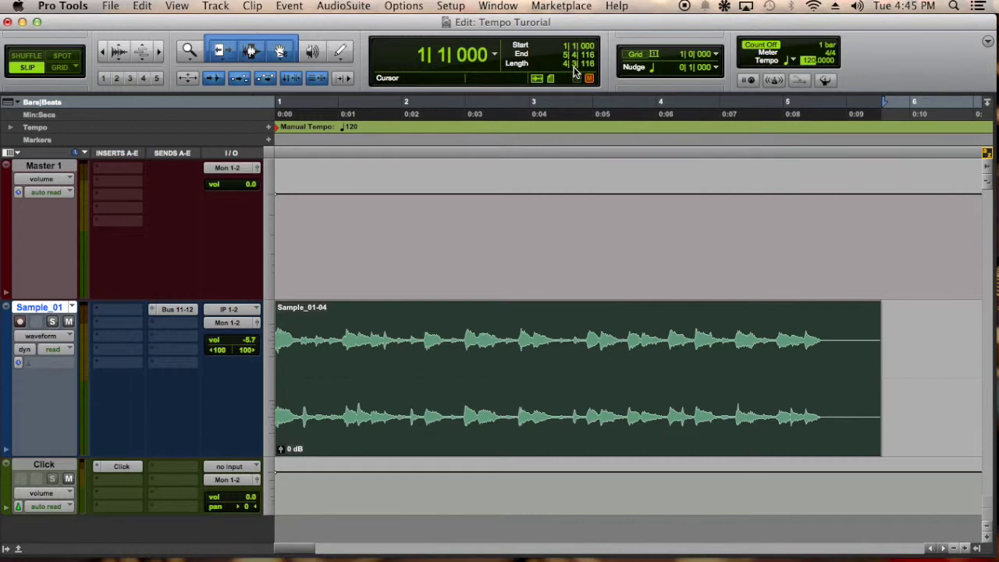
{"action": "key", "text": "space"}
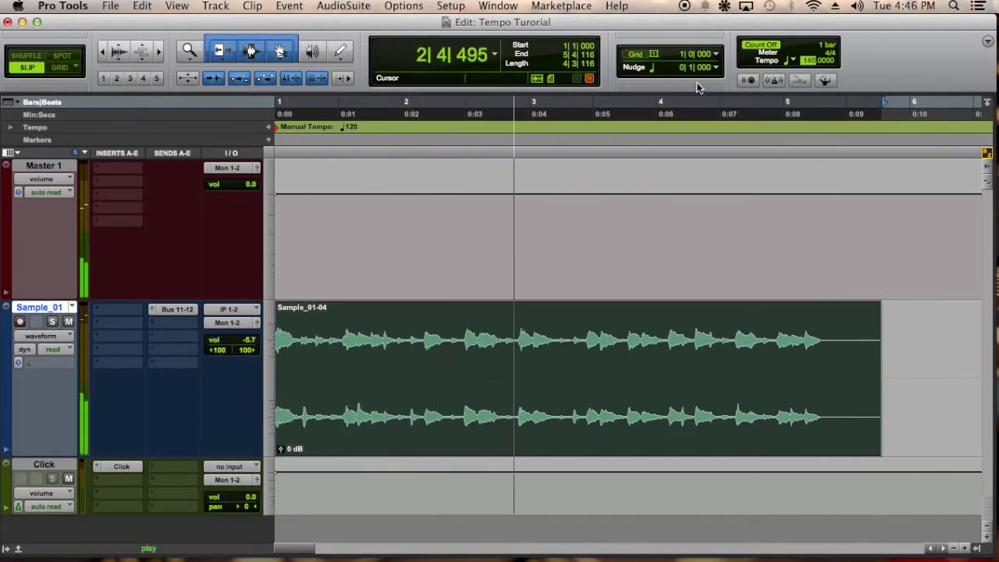
{"action": "key", "text": "space"}
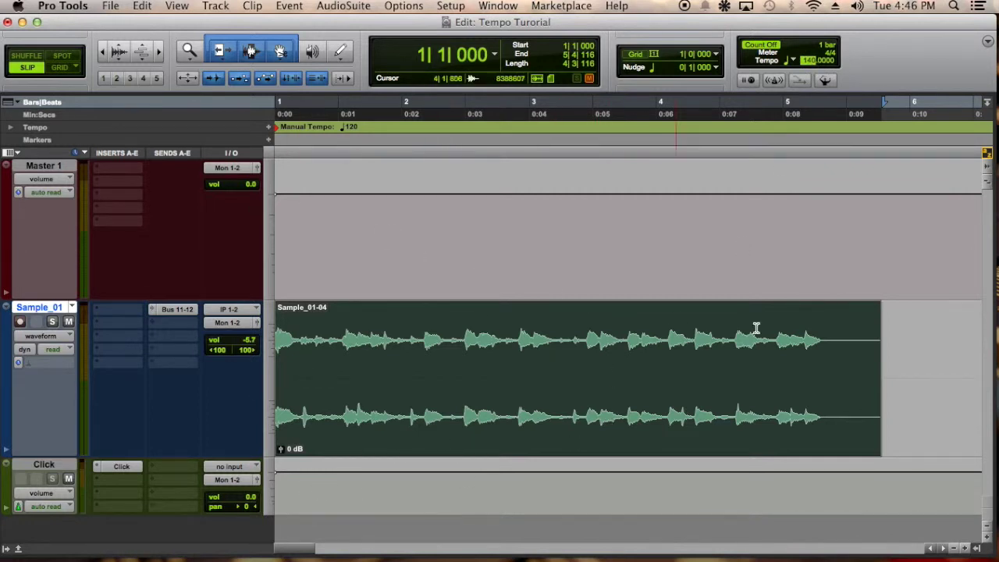
Step: Commit the 140 BPM tempo, enable the metronome, and play Sample_01-04 from 1|1|000 with the click
{"action": "left_click", "coordinate": [903, 378]}
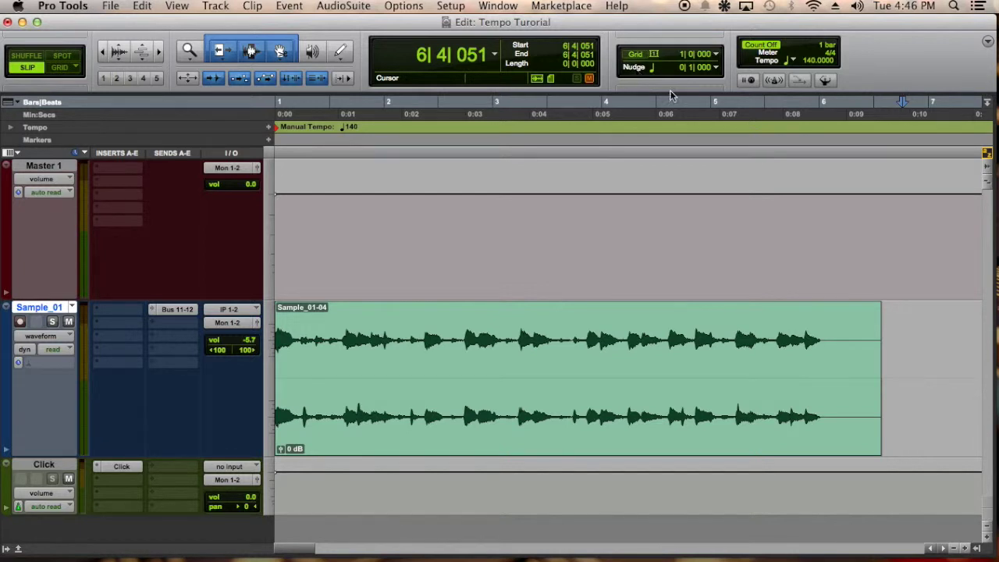
{"action": "left_click", "coordinate": [773, 81]}
{"action": "key", "text": "Return"}
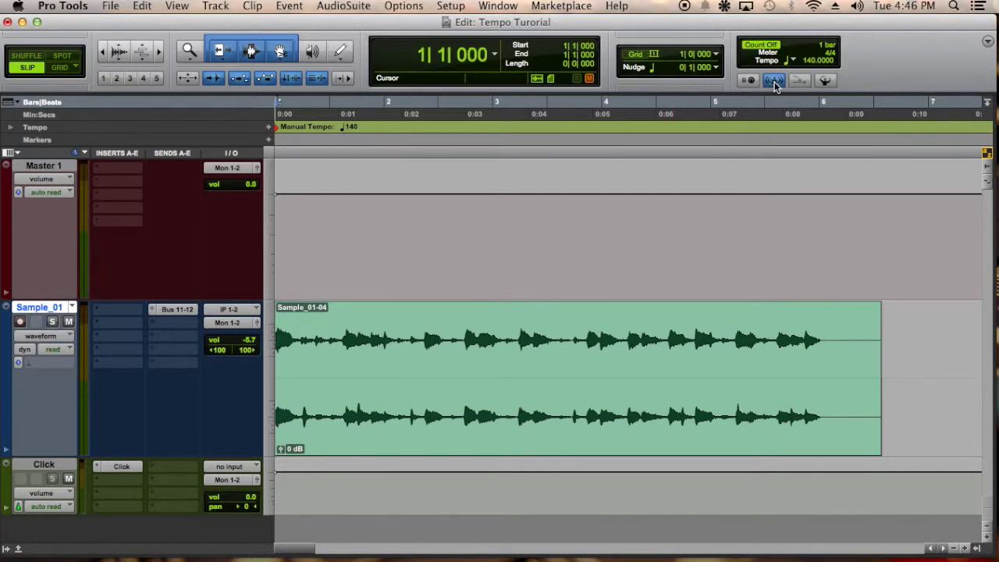
{"action": "key", "text": "space"}
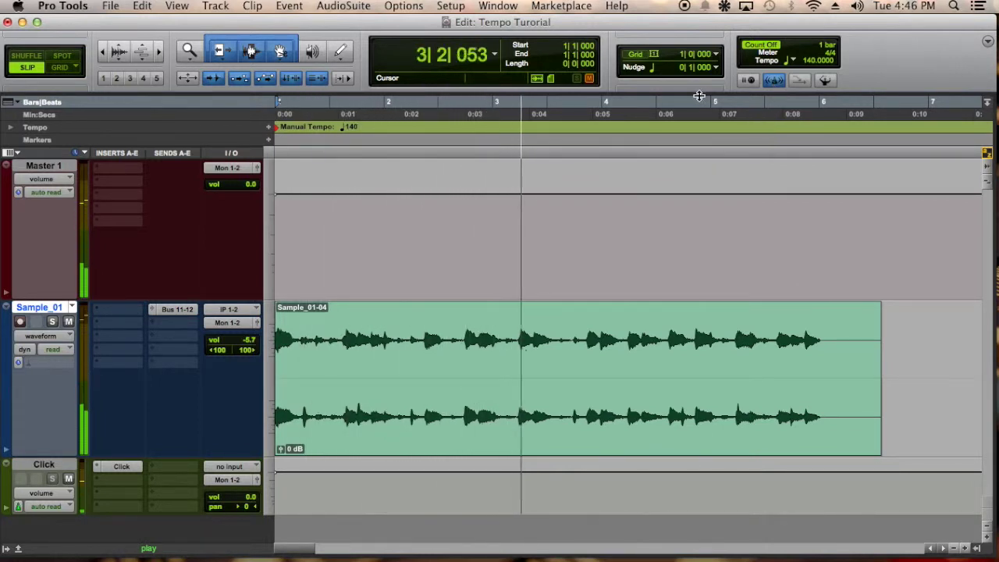
{"action": "key", "text": "space"}
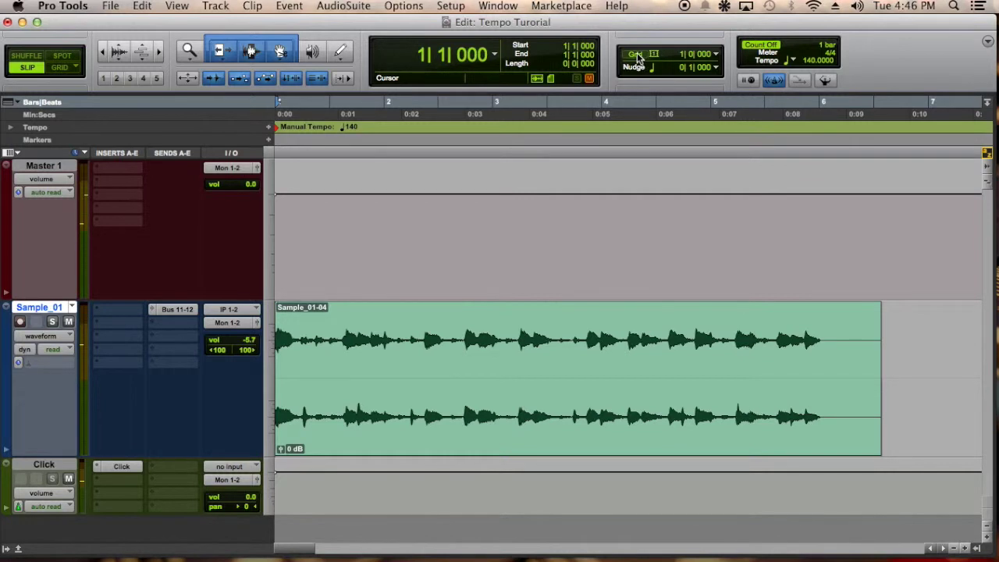
Step: Show grid lines and set the grid resolution to 1/4 note
{"action": "left_click", "coordinate": [636, 57]}
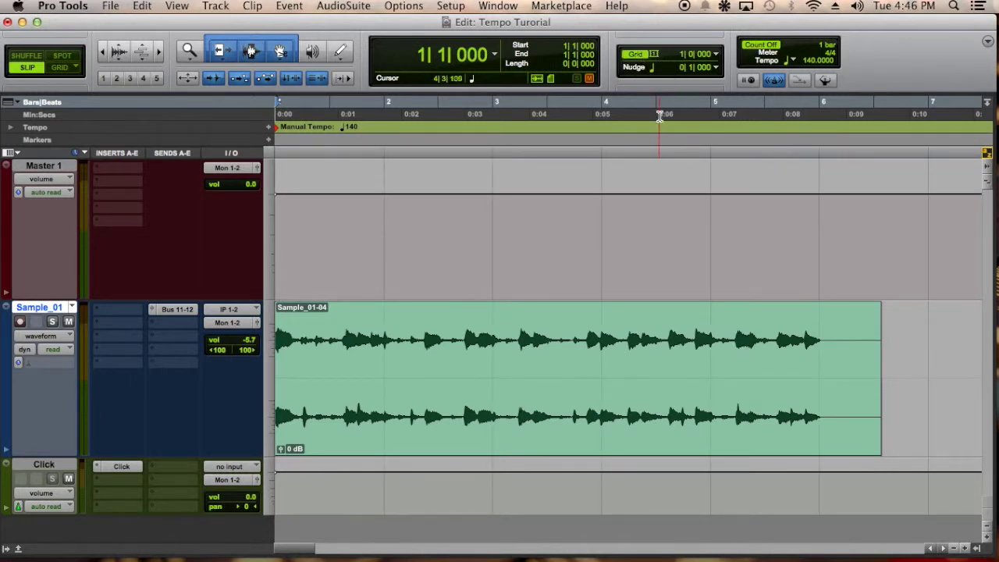
{"action": "left_click", "coordinate": [654, 56]}
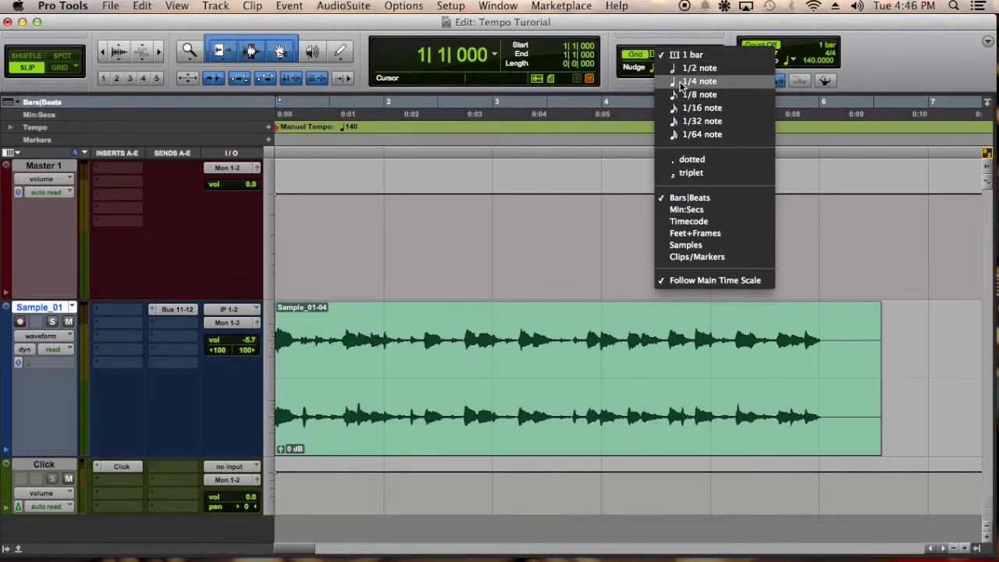
{"action": "left_click", "coordinate": [678, 83]}
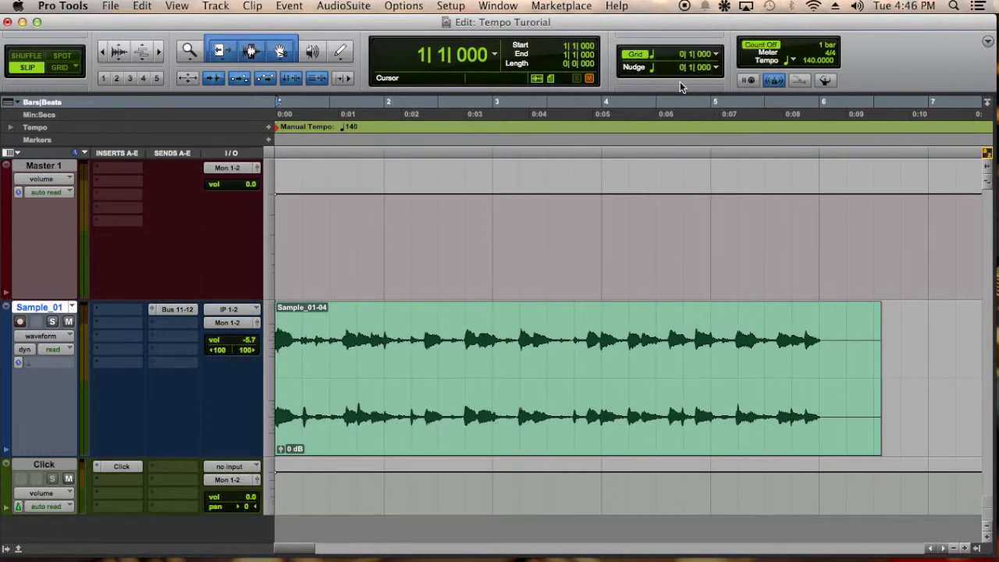
Step: Inspect Sample_01-04 against the quarter-note grid, then play it back with the 140 BPM click
{"action": "key", "text": "super+bracketright"}
{"action": "key", "text": "super+bracketright"}
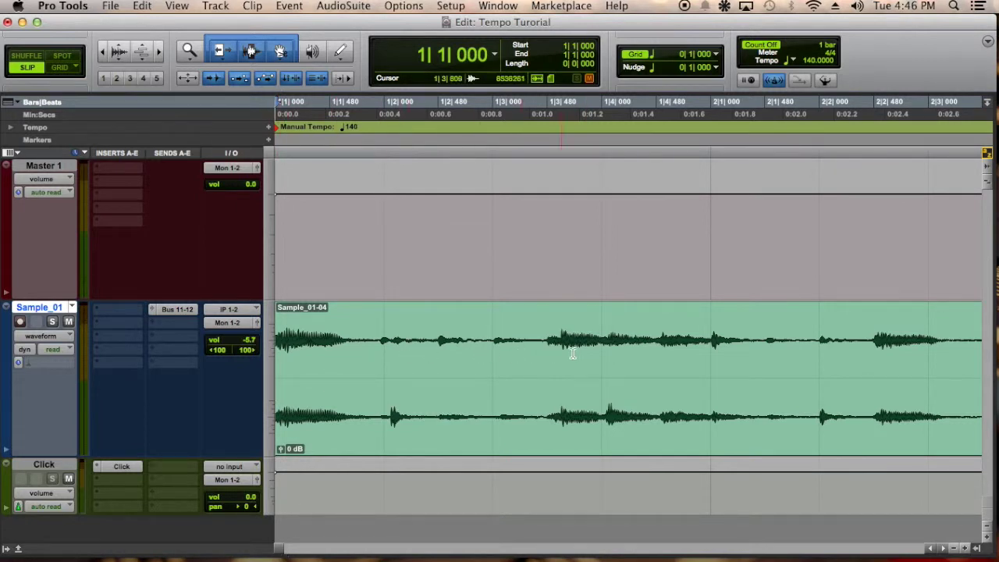
{"action": "left_click", "coordinate": [941, 549]}
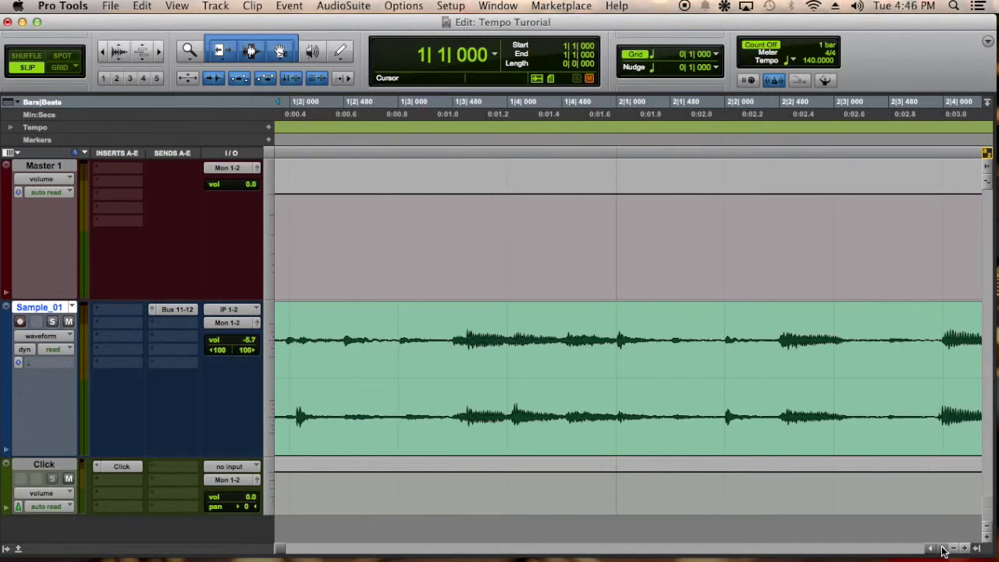
{"action": "left_click", "coordinate": [942, 550]}
{"action": "left_click", "coordinate": [941, 550]}
{"action": "left_click", "coordinate": [942, 549]}
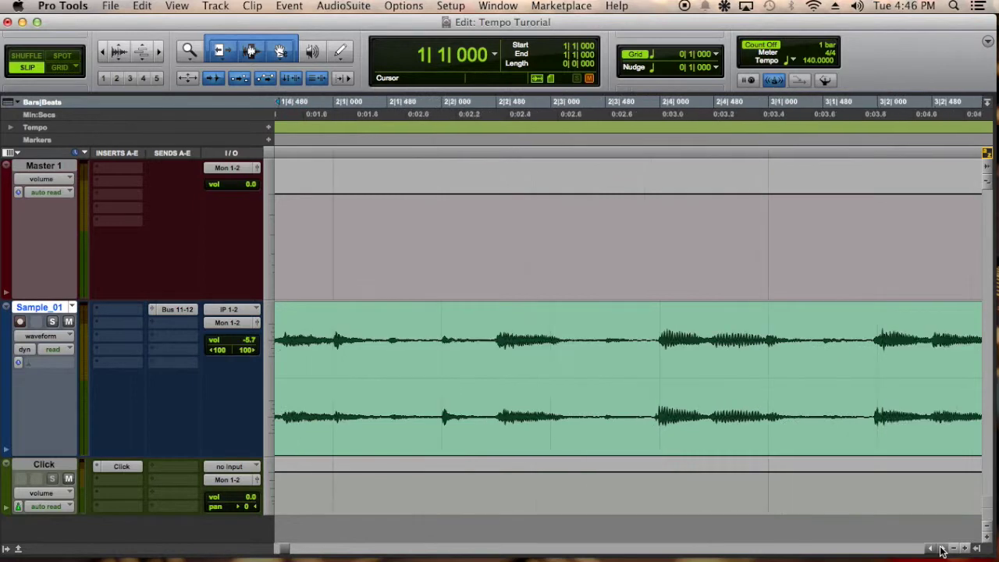
{"action": "left_click", "coordinate": [942, 550]}
{"action": "left_click", "coordinate": [942, 549]}
{"action": "left_click", "coordinate": [942, 549]}
{"action": "left_click", "coordinate": [942, 549]}
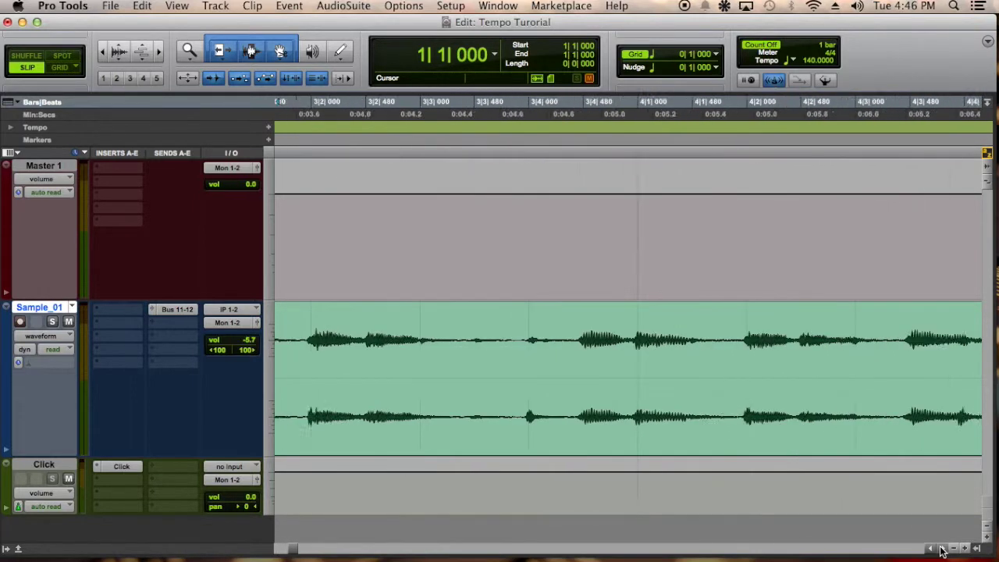
{"action": "left_click", "coordinate": [941, 549]}
{"action": "left_click", "coordinate": [941, 549]}
{"action": "left_click", "coordinate": [954, 549]}
{"action": "left_click", "coordinate": [954, 549]}
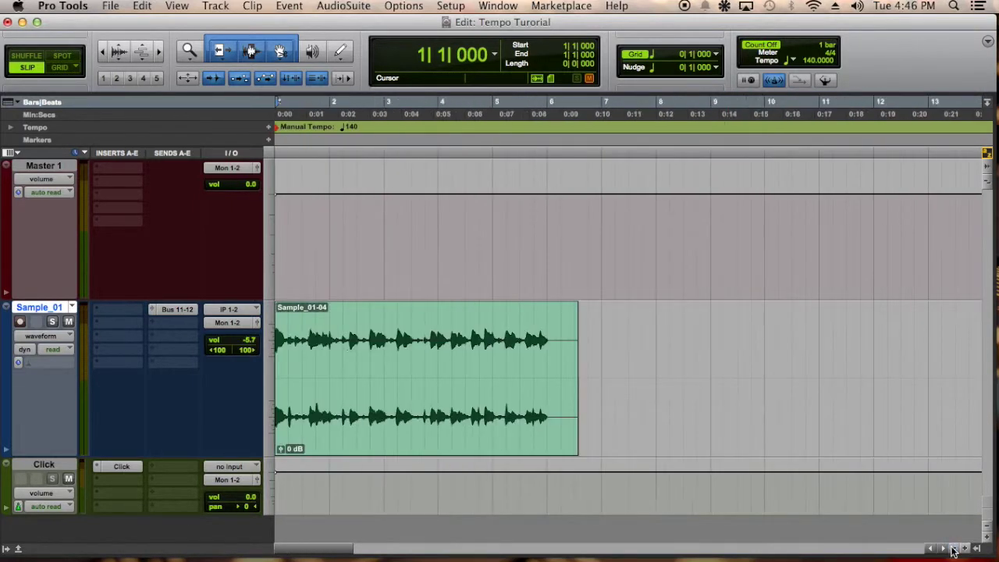
{"action": "key", "text": "space"}
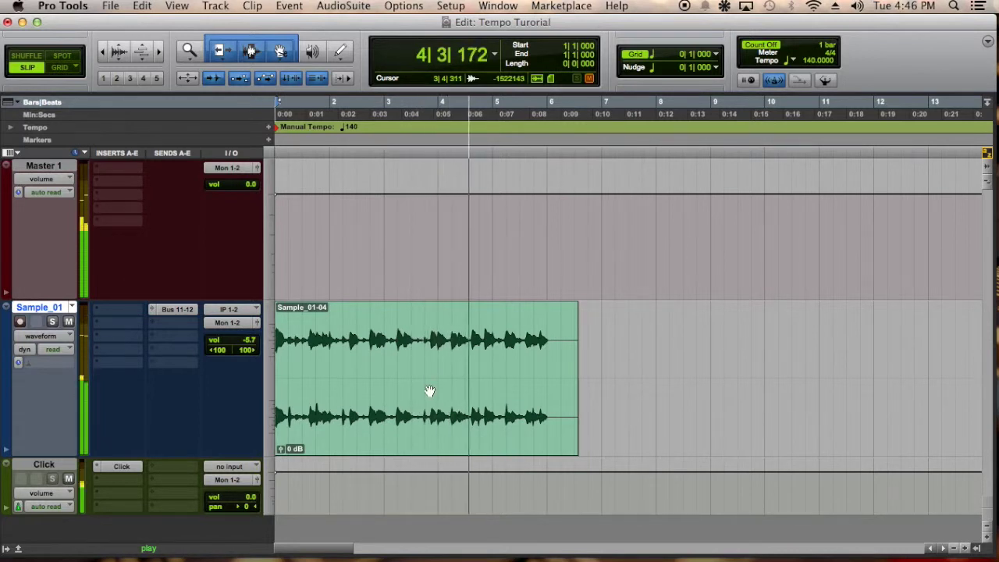
{"action": "key", "text": "space"}
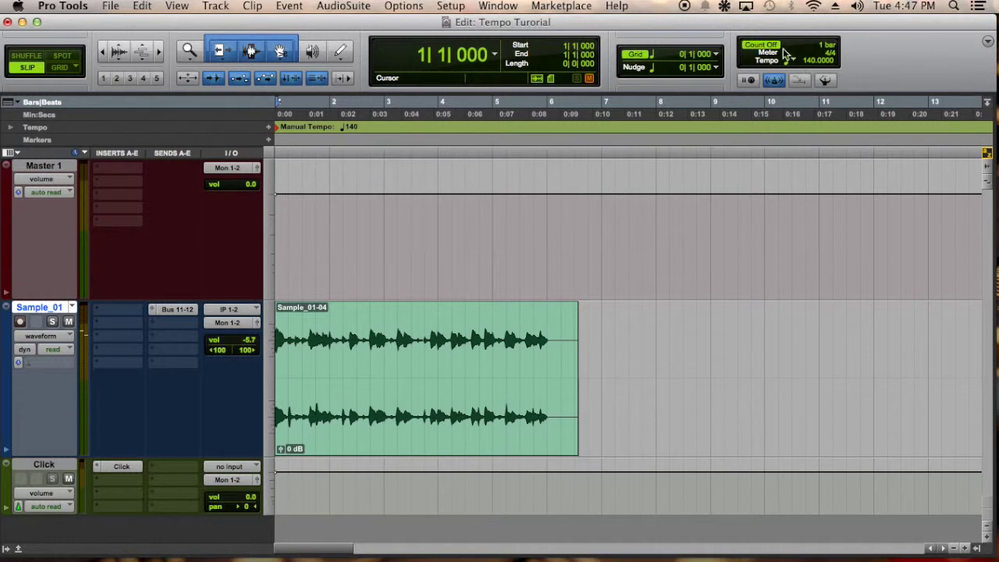
Step: Enable Grid mode and drag Sample_01-04 to snap at 2|1|000, ending at 7|3|296
{"action": "left_click", "coordinate": [61, 68]}
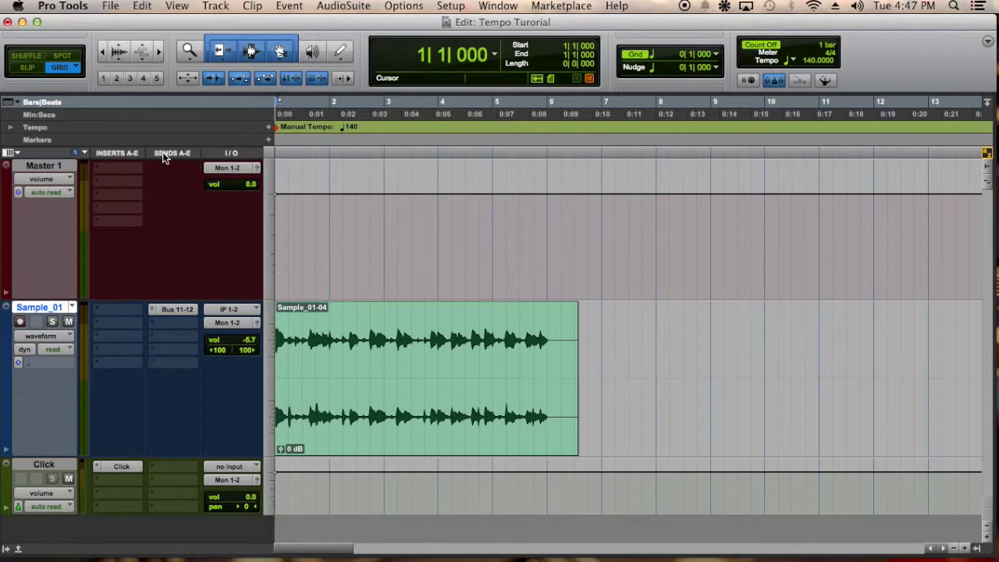
{"action": "left_click", "coordinate": [316, 393]}
{"action": "left_click_drag", "start_coordinate": [318, 393], "coordinate": [477, 390]}
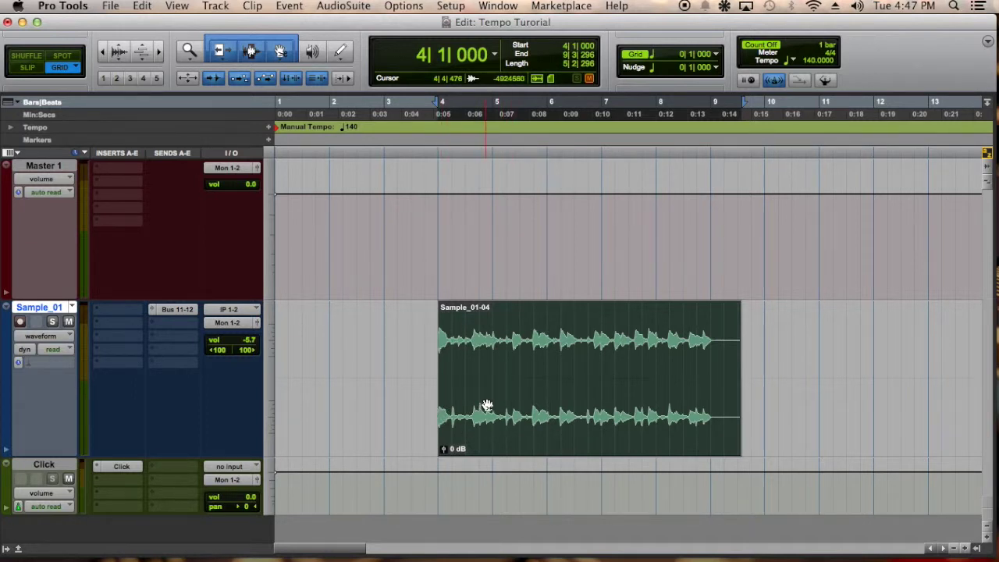
{"action": "left_click_drag", "start_coordinate": [502, 385], "coordinate": [455, 377]}
{"action": "left_click", "coordinate": [357, 377]}
{"action": "left_click_drag", "start_coordinate": [596, 400], "coordinate": [428, 403]}
{"action": "left_click", "coordinate": [666, 387]}
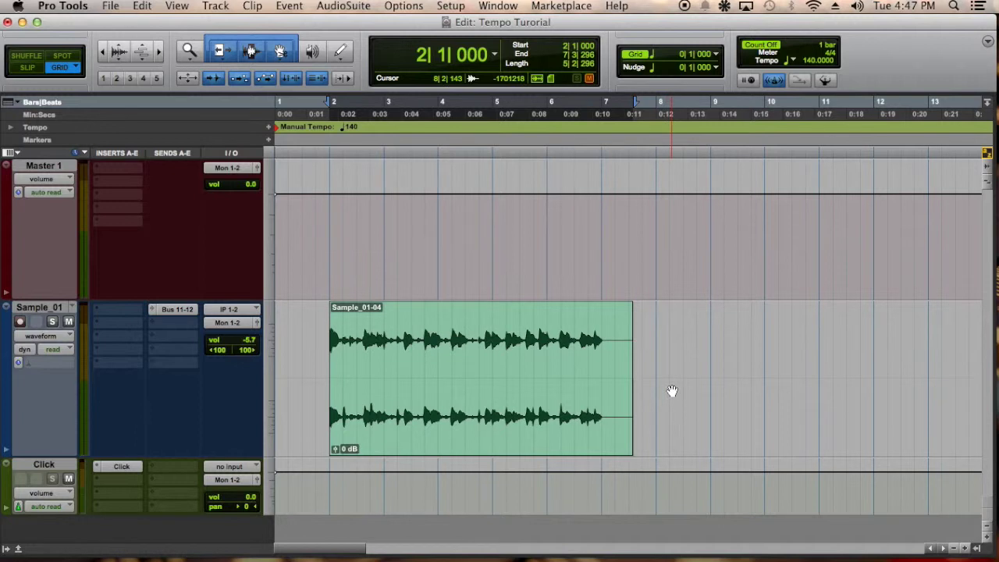